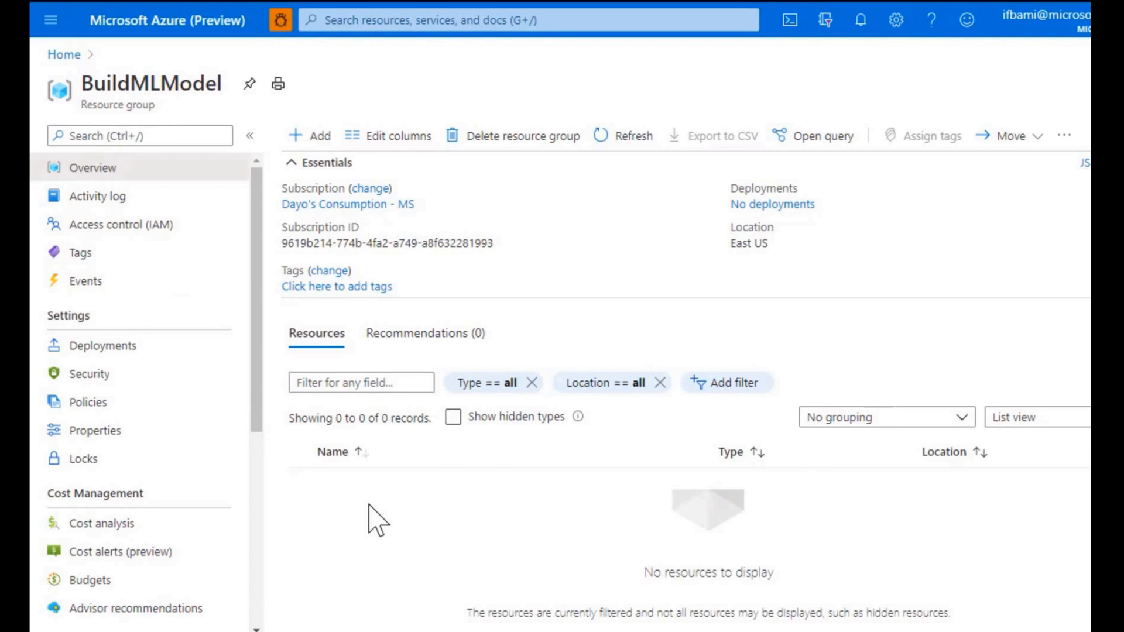
Step: Start creating a Machine Learning workspace in the BuildMLModel resource group and name it DayosMLwksp
{"action": "left_click", "coordinate": [316, 135]}
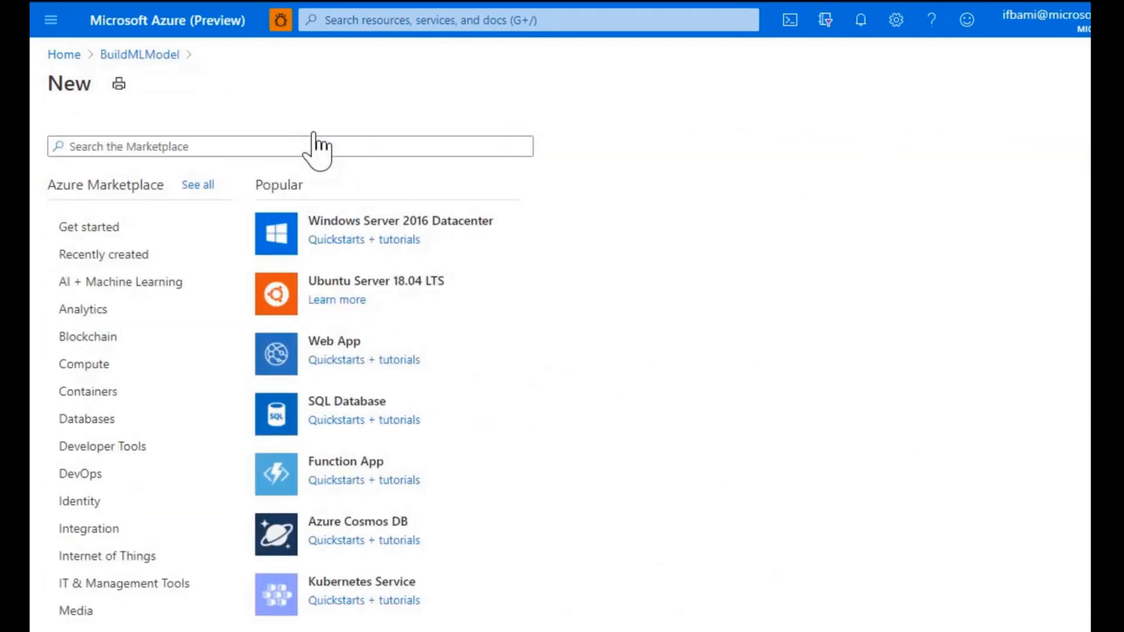
{"action": "left_click", "coordinate": [166, 282]}
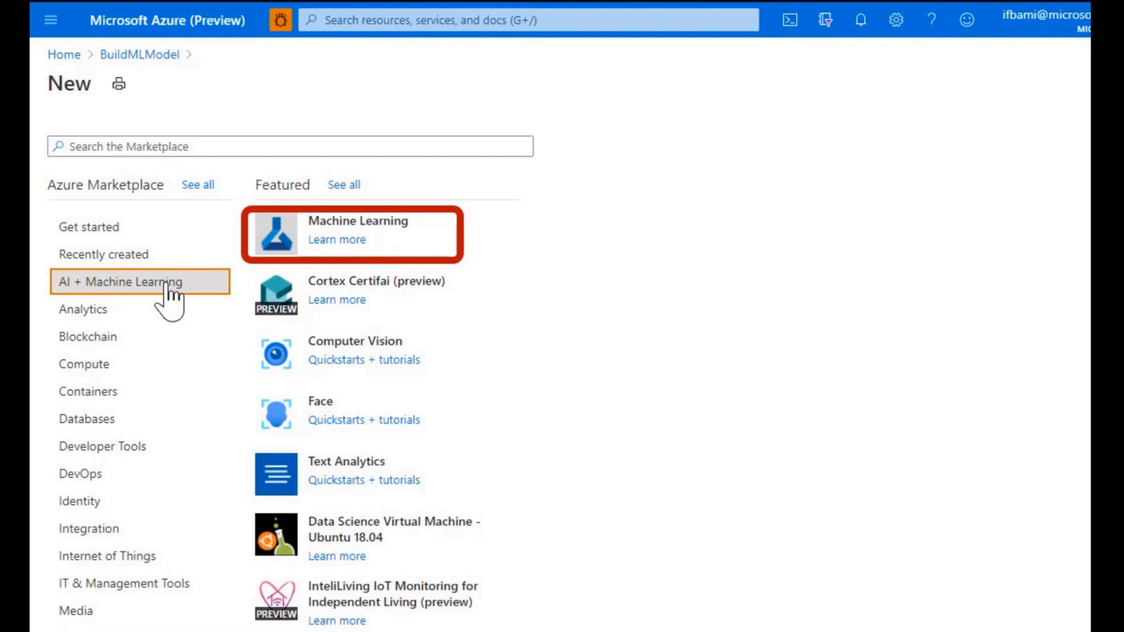
{"action": "left_click", "coordinate": [336, 233]}
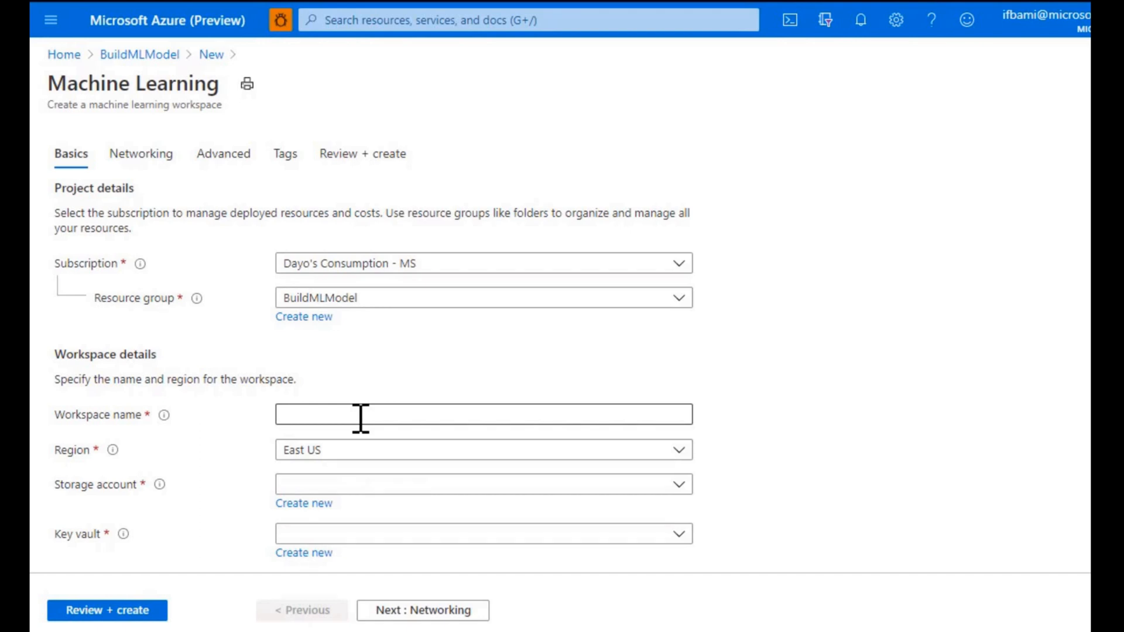
{"action": "left_click", "coordinate": [361, 418]}
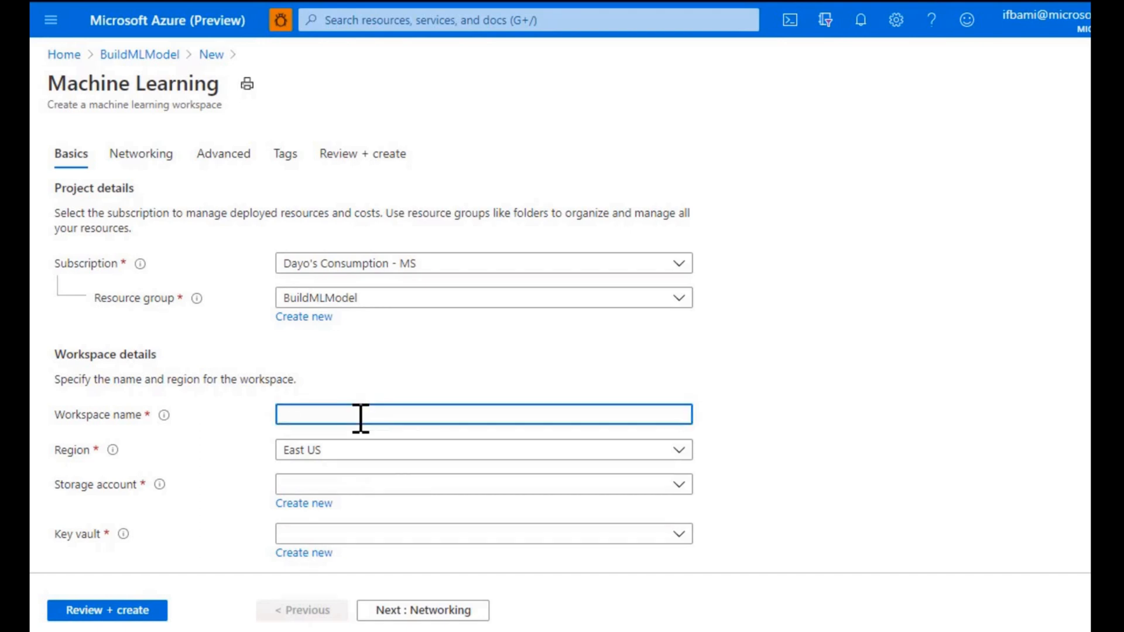
{"action": "type", "text": "Dayos"}
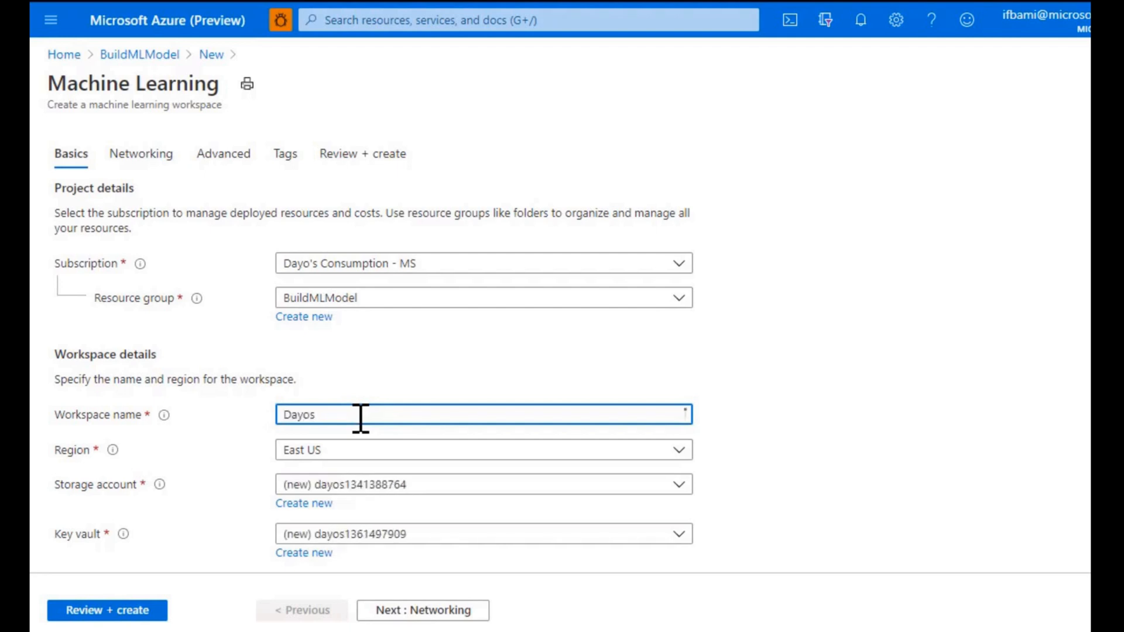
{"action": "type", "text": "MLwksp"}
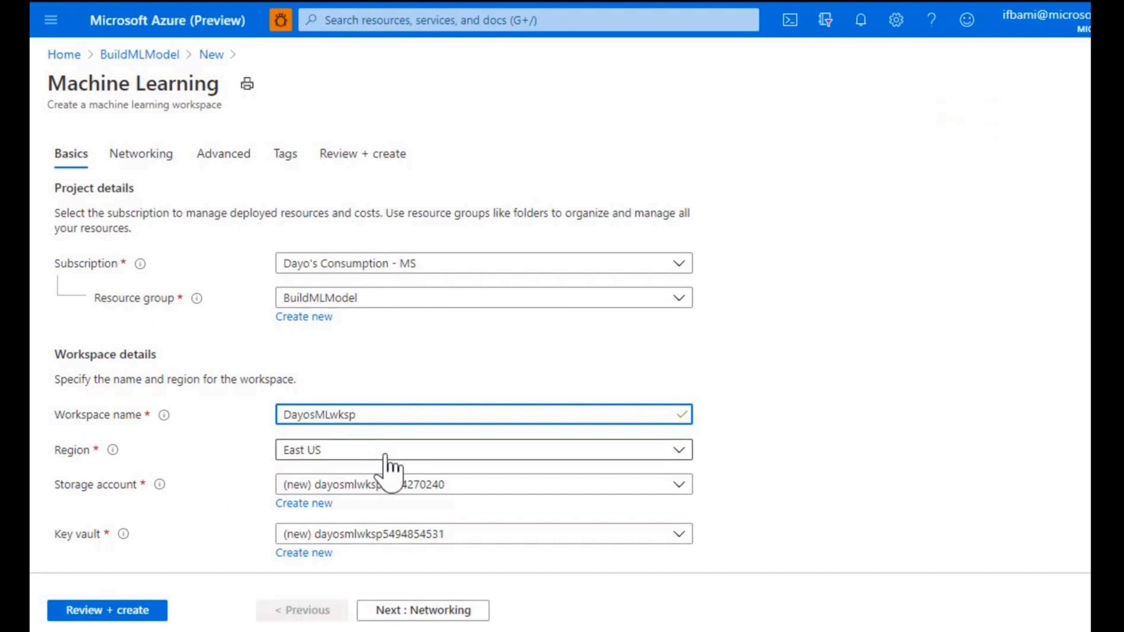
Step: Add a new container registry named dayoscr to the workspace configuration
{"action": "scroll", "coordinate": [385, 455], "scroll_direction": "down", "scroll_amount": 2}
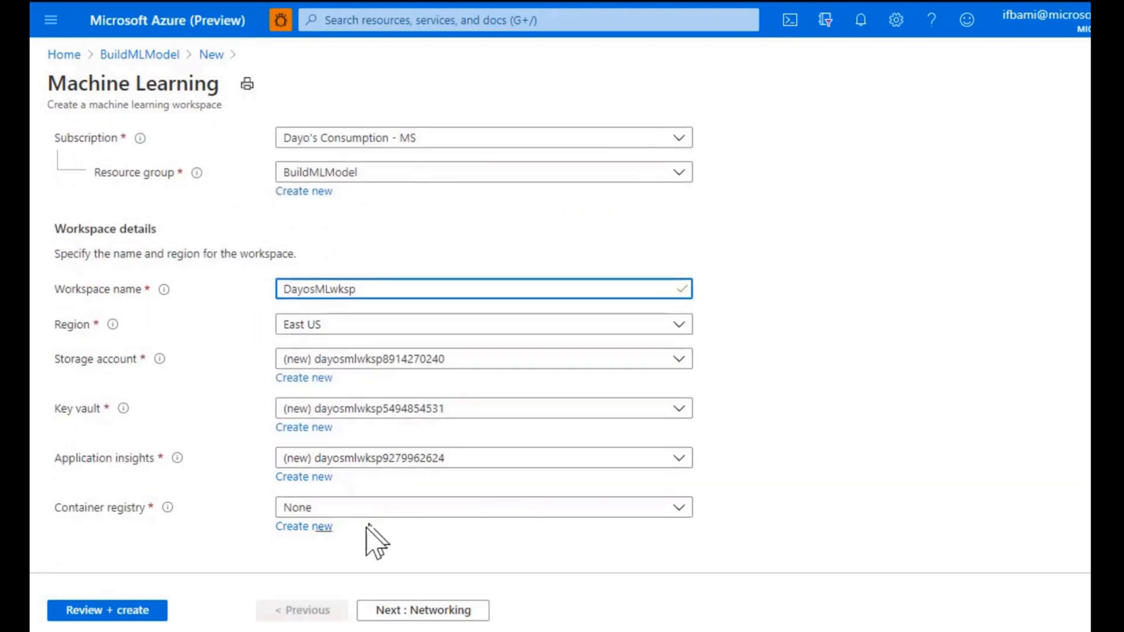
{"action": "left_click", "coordinate": [324, 529]}
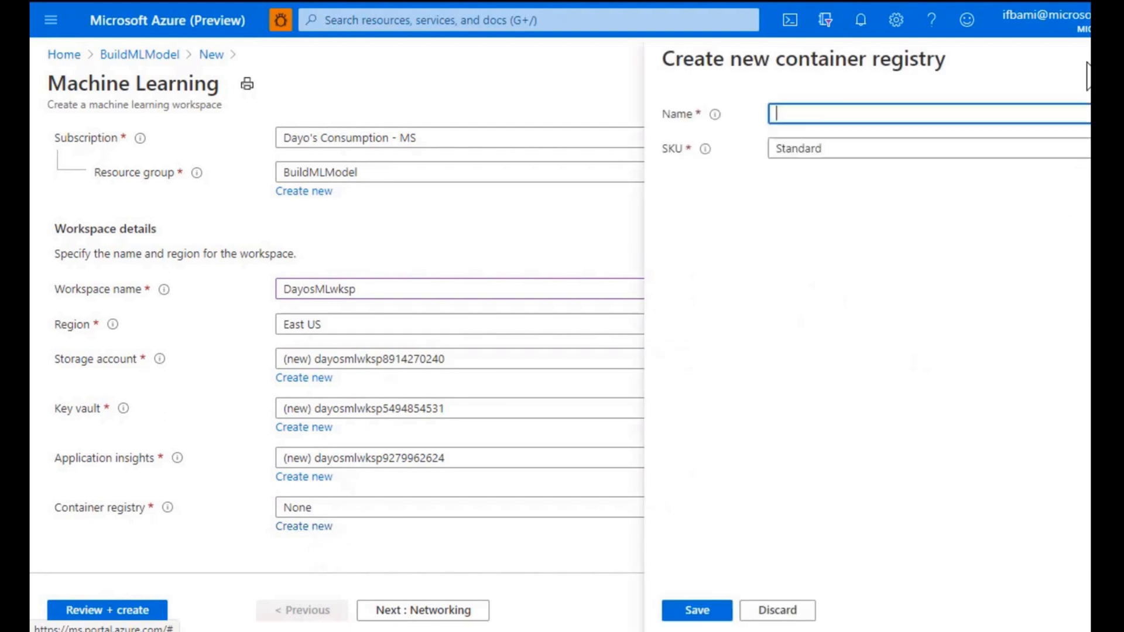
{"action": "type", "text": "da"}
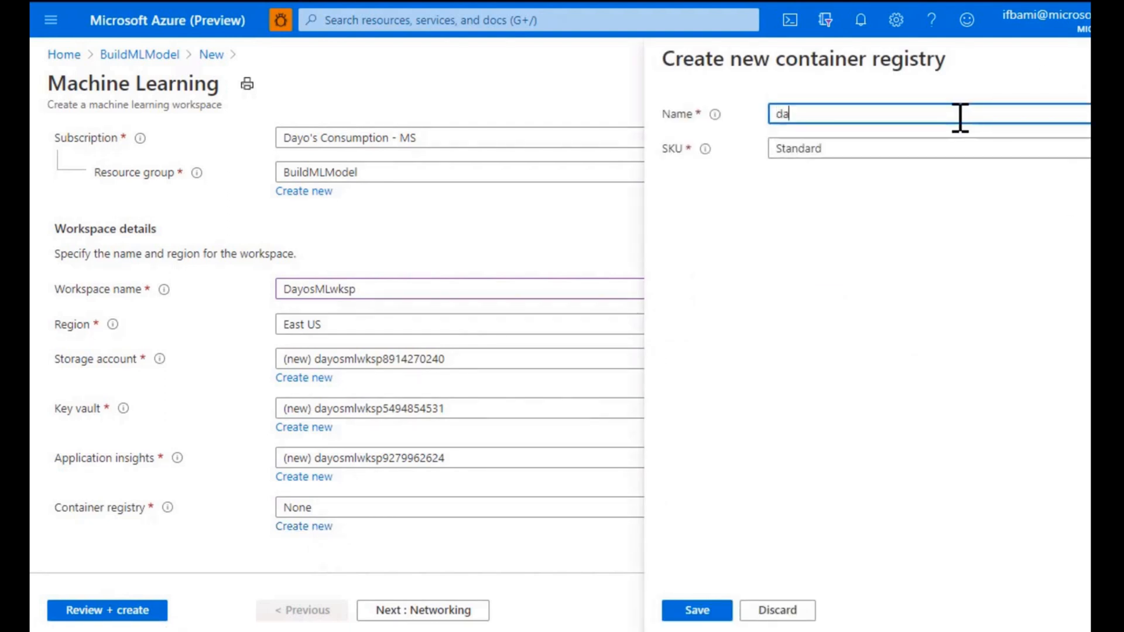
{"action": "type", "text": "yoscr"}
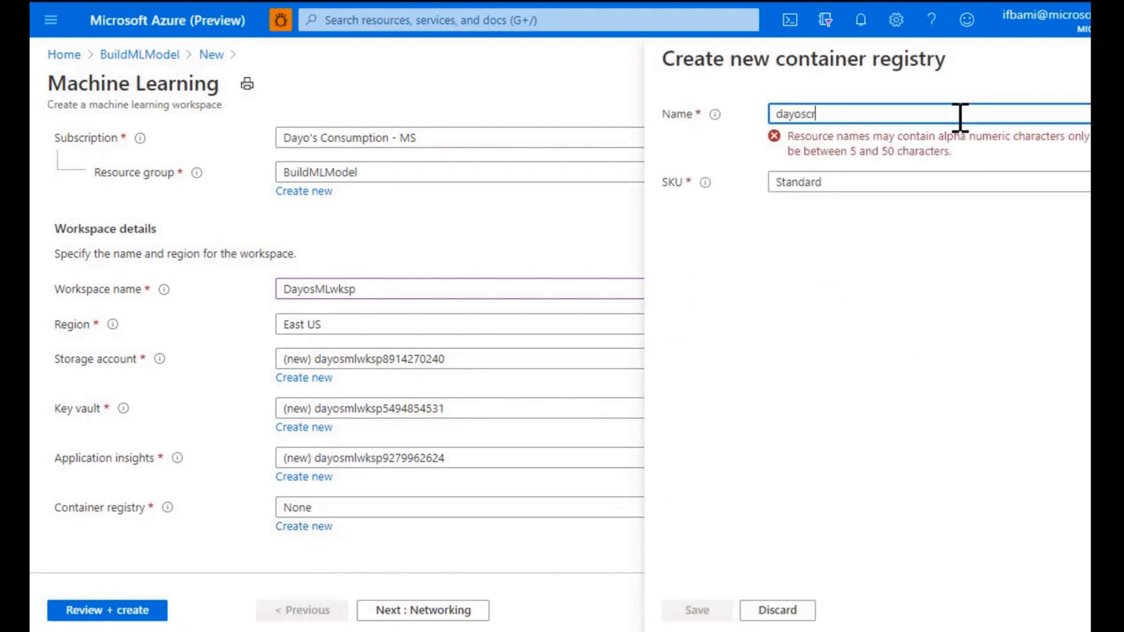
{"action": "left_click", "coordinate": [702, 611]}
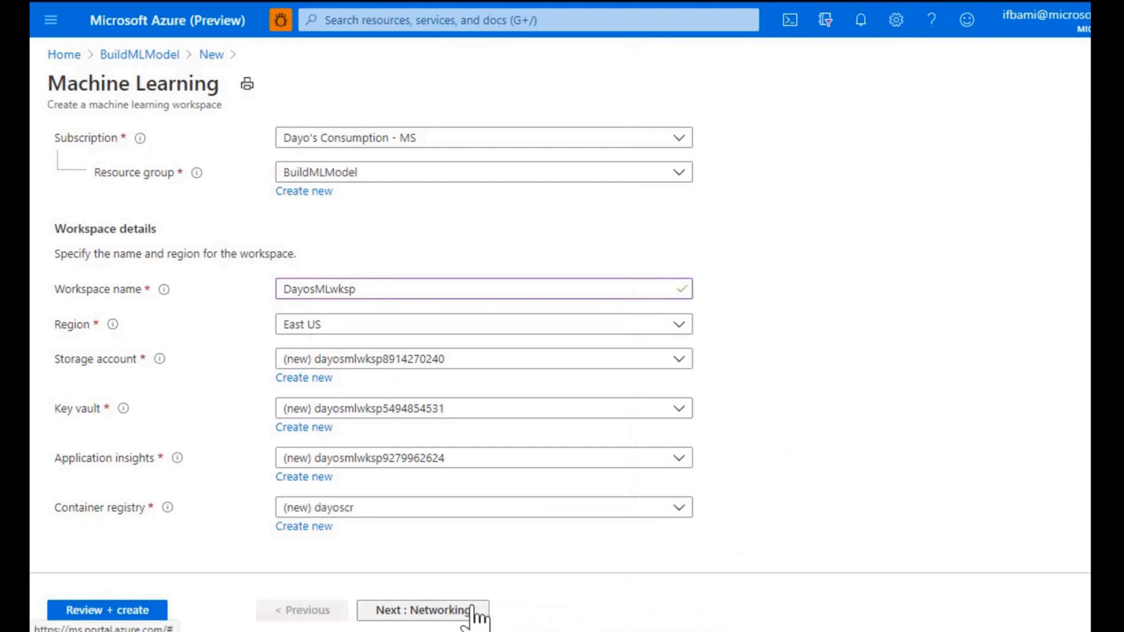
Step: Accept the default networking, encryption and tag settings, and create the workspace
{"action": "left_click", "coordinate": [439, 610]}
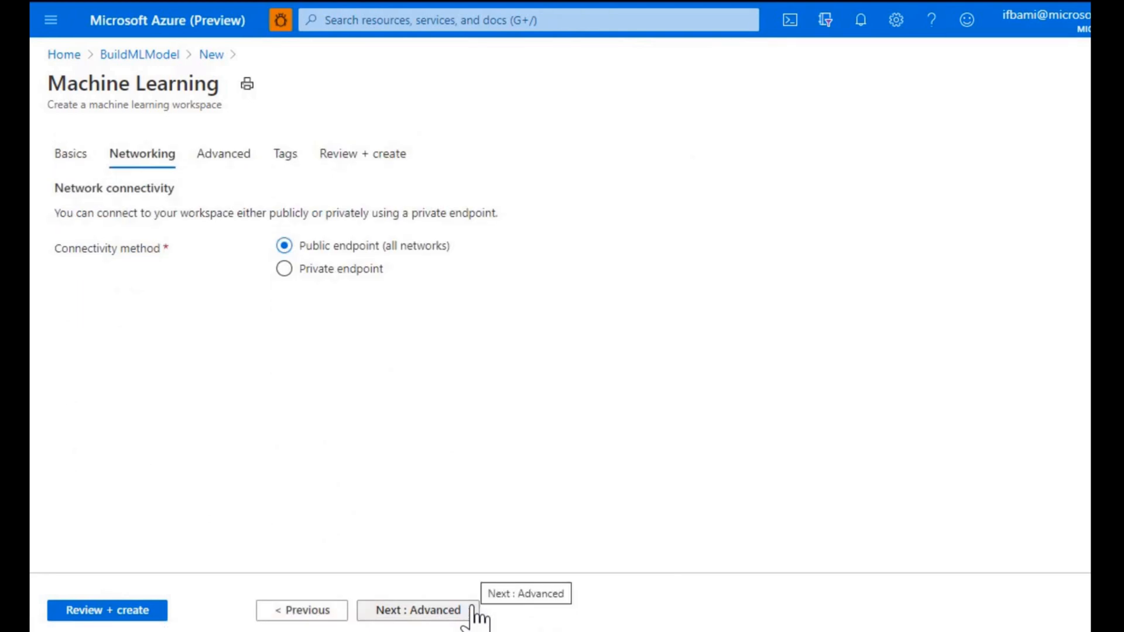
{"action": "left_click", "coordinate": [473, 612]}
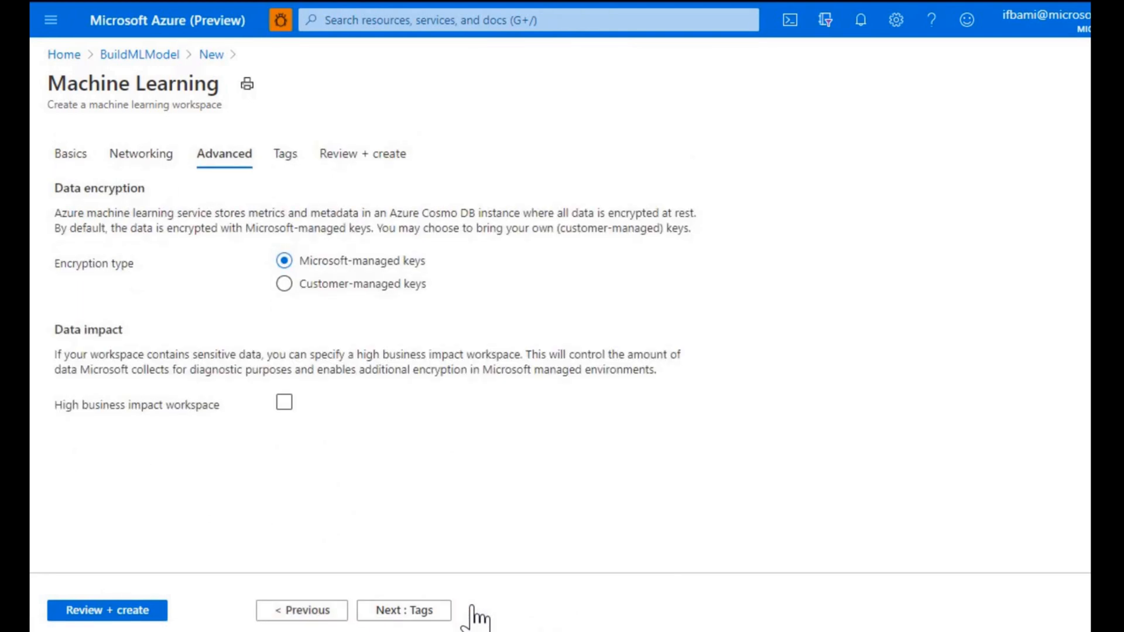
{"action": "left_click", "coordinate": [432, 611]}
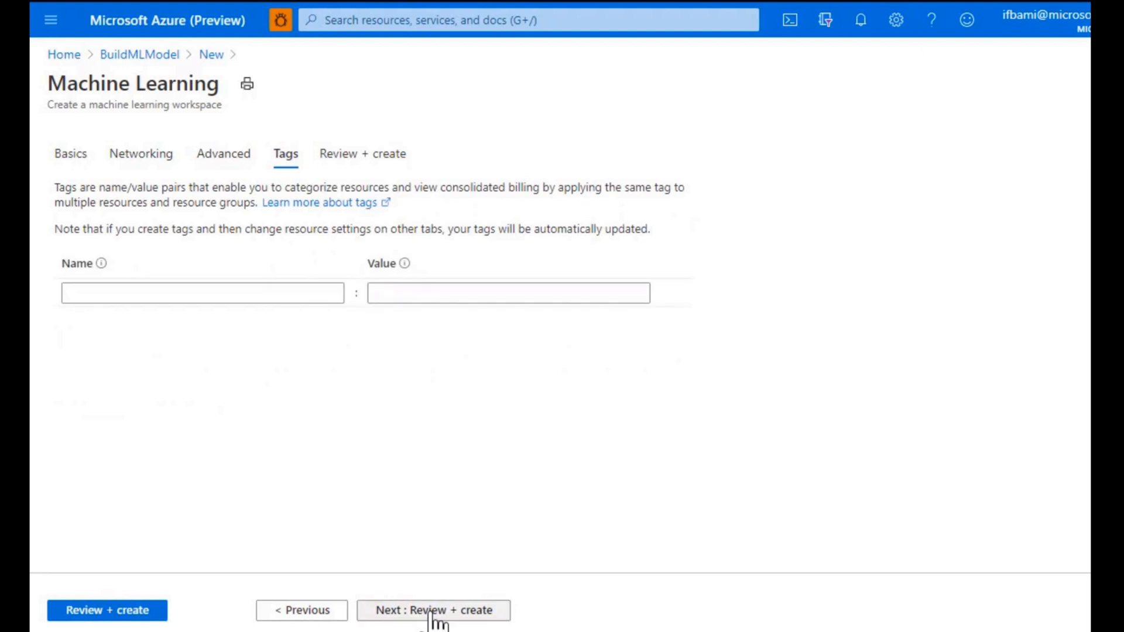
{"action": "left_click", "coordinate": [433, 615]}
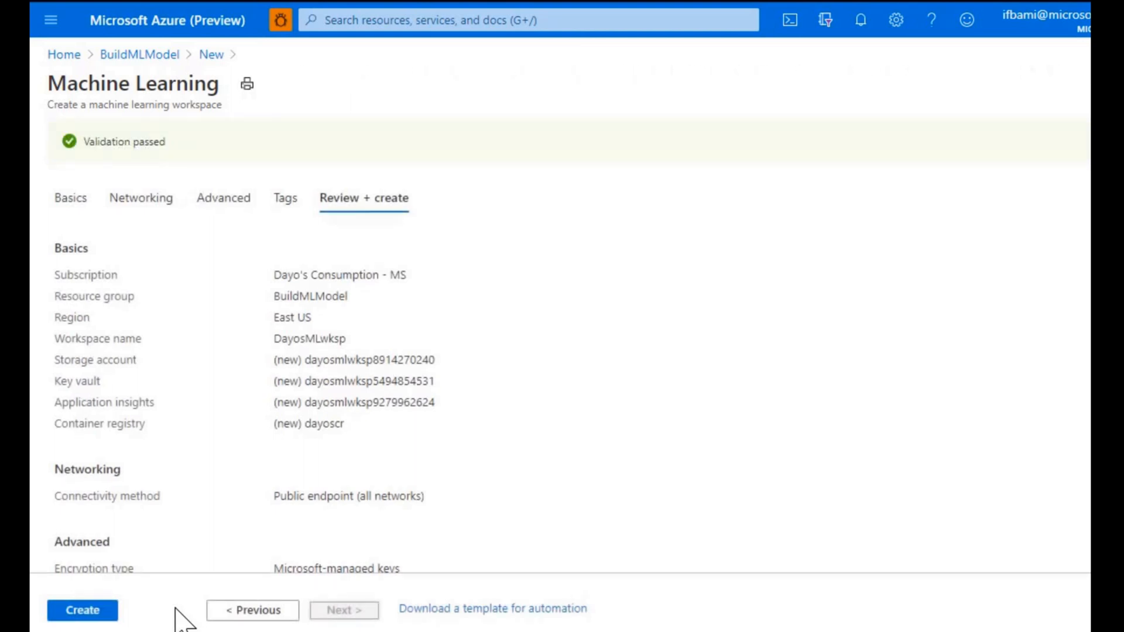
{"action": "left_click", "coordinate": [102, 617]}
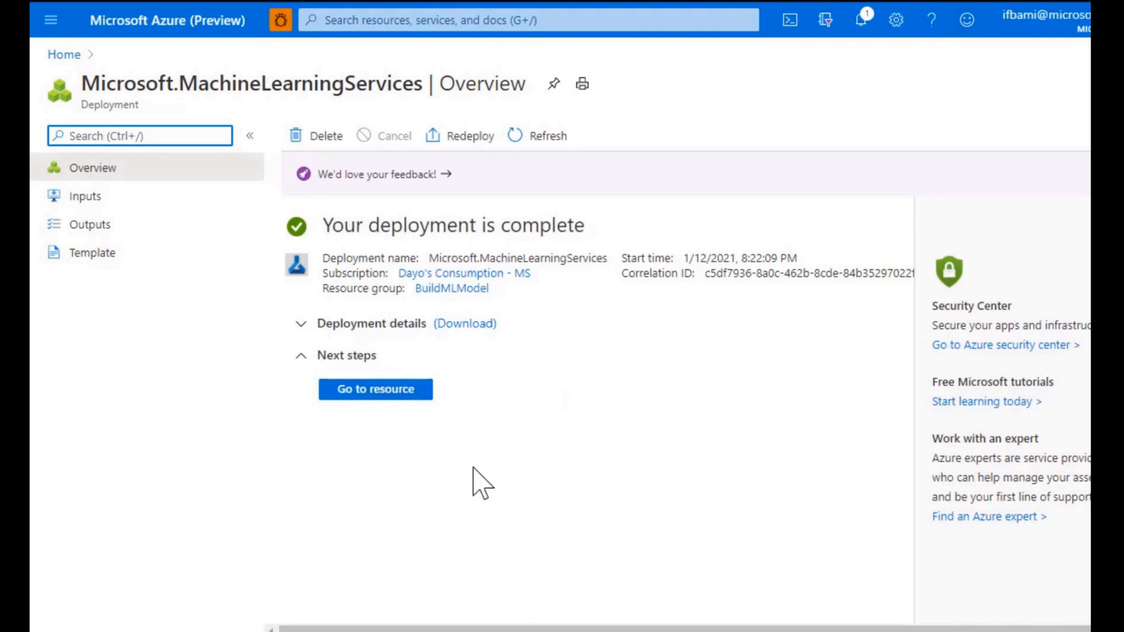
Step: Open the deployed workspace in Azure Machine Learning studio and start the Designer
{"action": "left_click", "coordinate": [384, 394]}
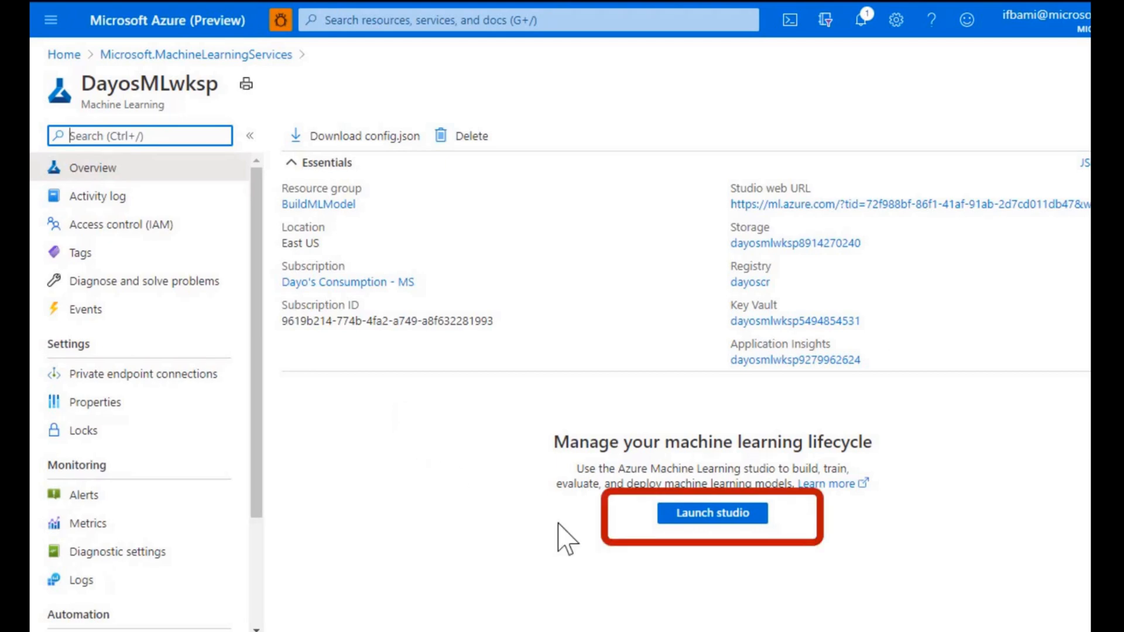
{"action": "left_click", "coordinate": [743, 514]}
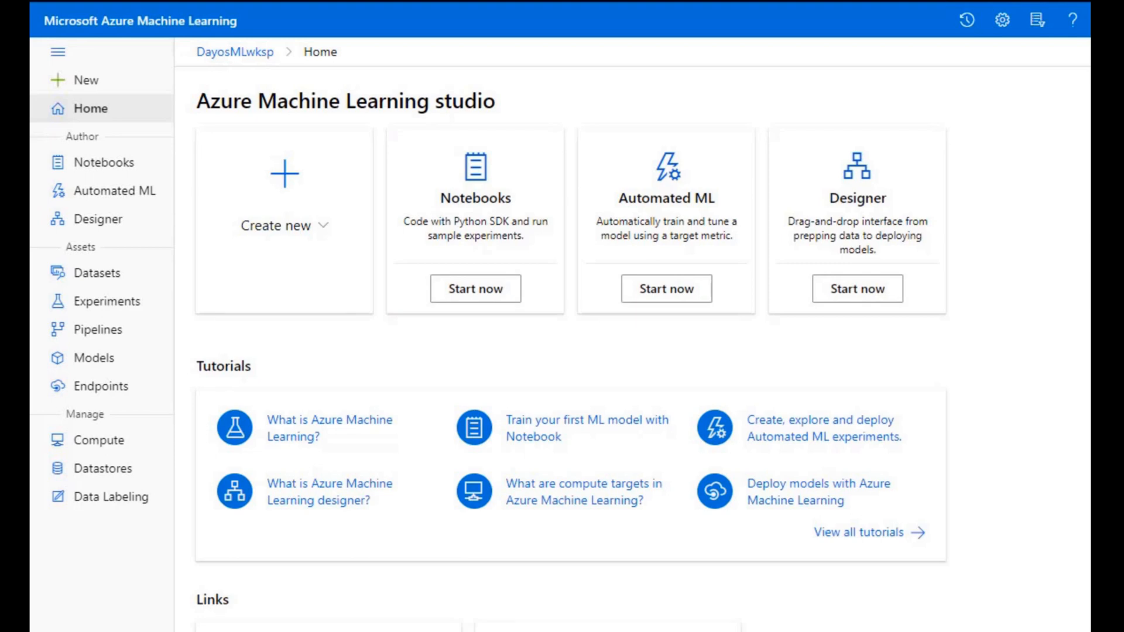
{"action": "left_click", "coordinate": [866, 296]}
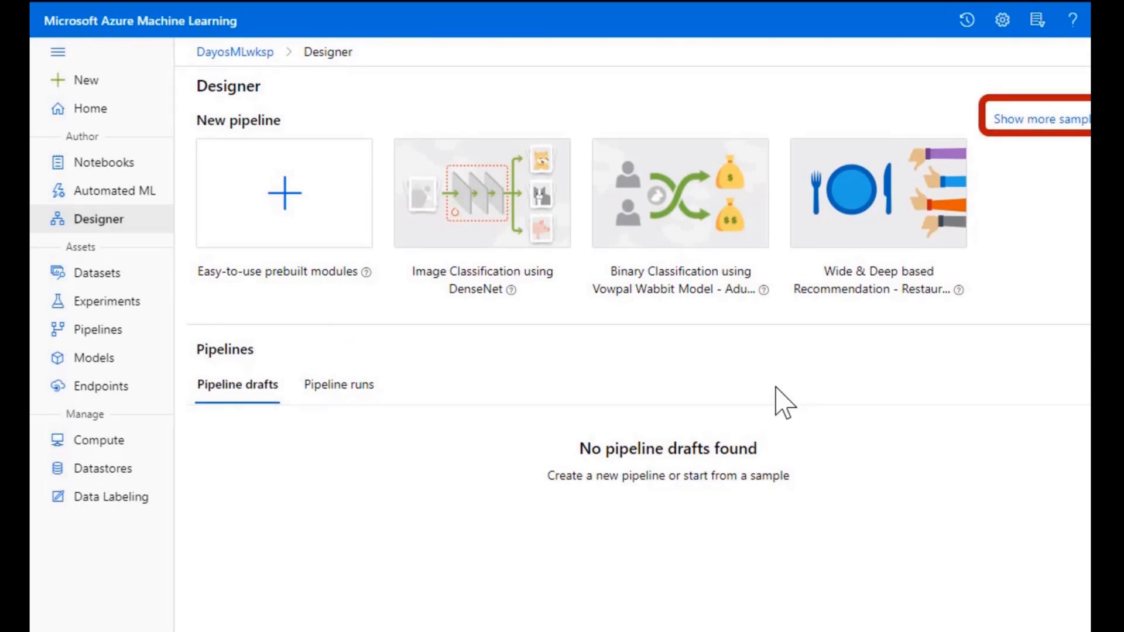
Step: Create a pipeline from the Binary Classification with Feature Selection - Income Prediction sample and look over its modules
{"action": "left_click", "coordinate": [1057, 118]}
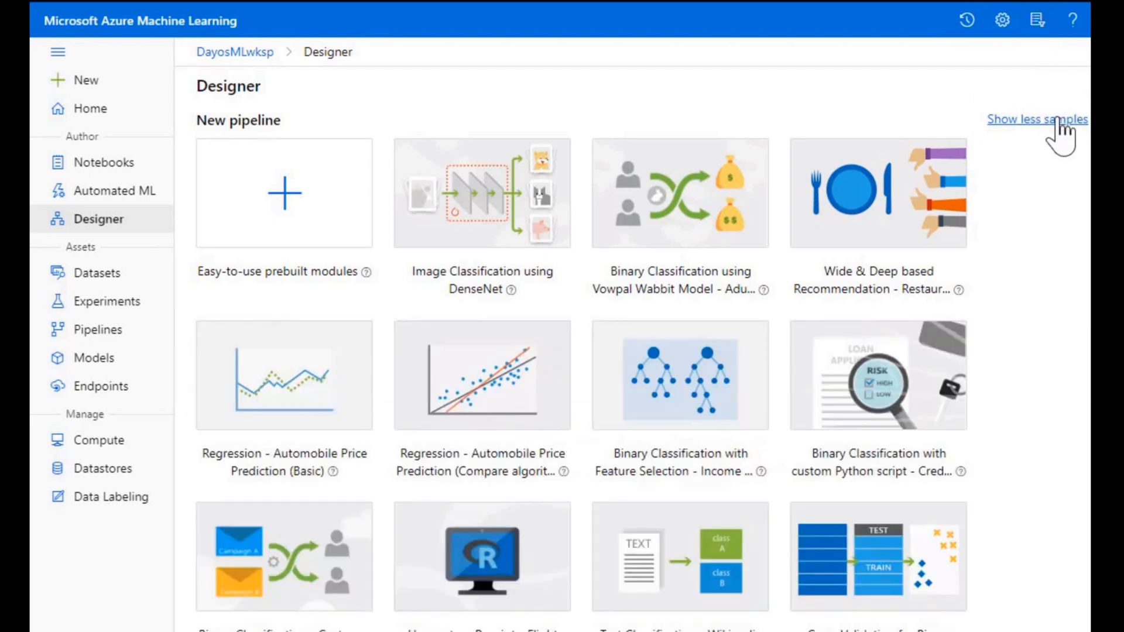
{"action": "scroll", "coordinate": [1063, 270], "scroll_direction": "down", "scroll_amount": 1}
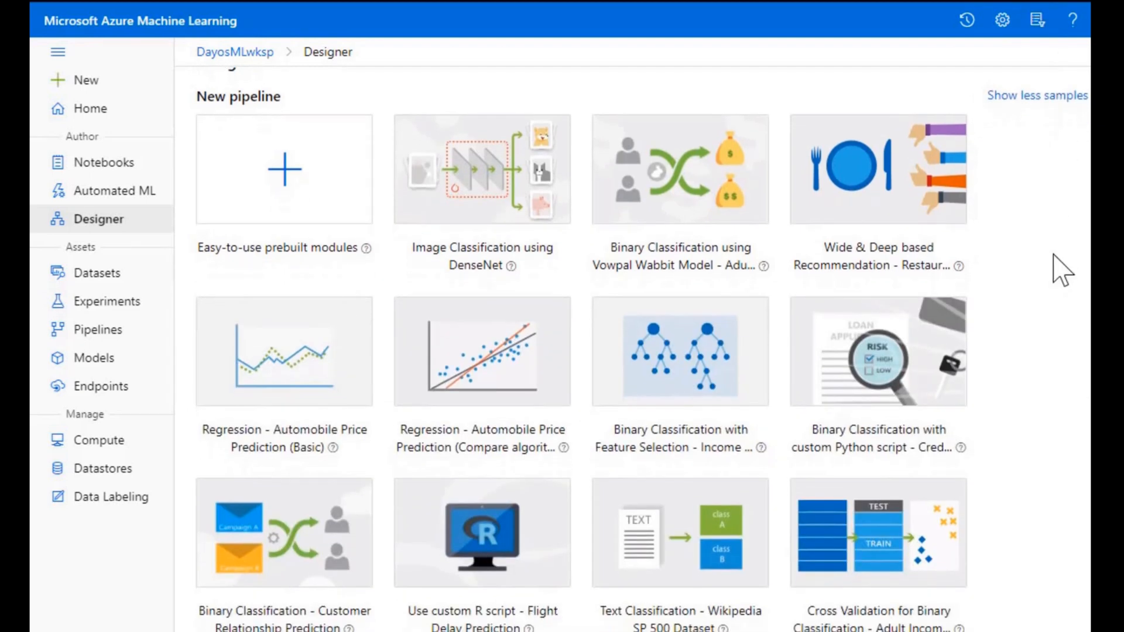
{"action": "scroll", "coordinate": [1063, 269], "scroll_direction": "up", "scroll_amount": 1}
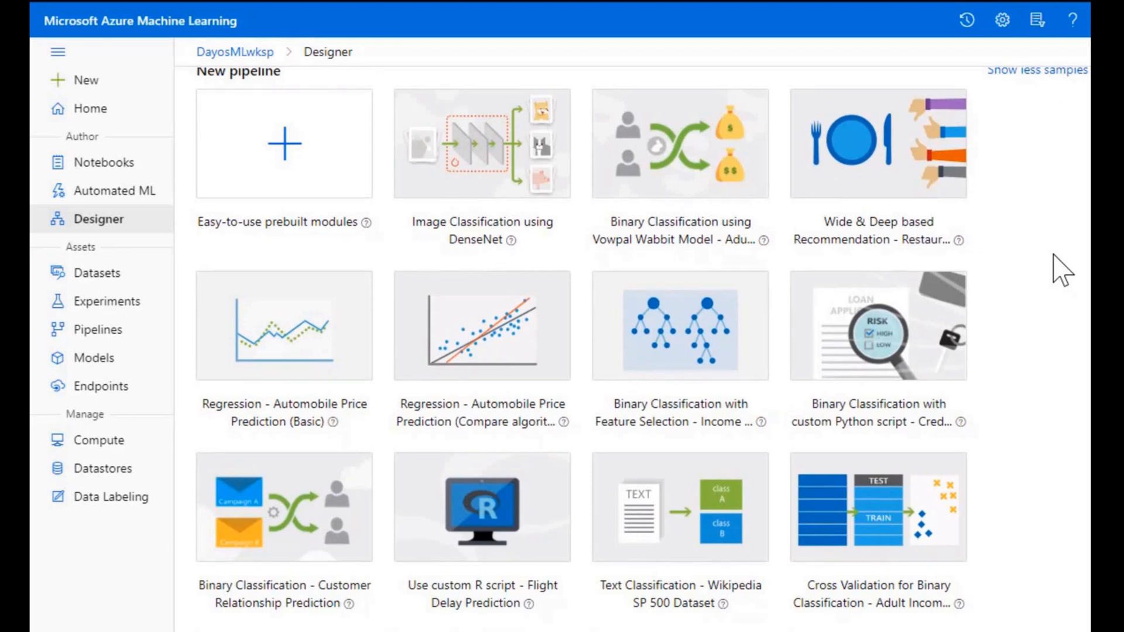
{"action": "left_click", "coordinate": [704, 421]}
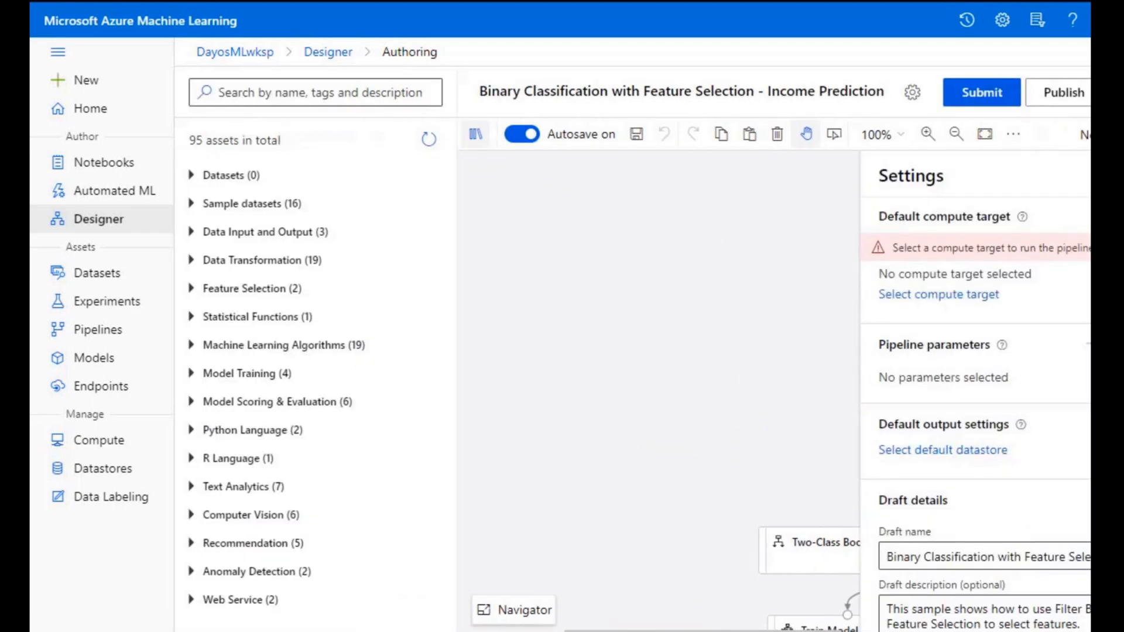
{"action": "left_click", "coordinate": [1106, 176]}
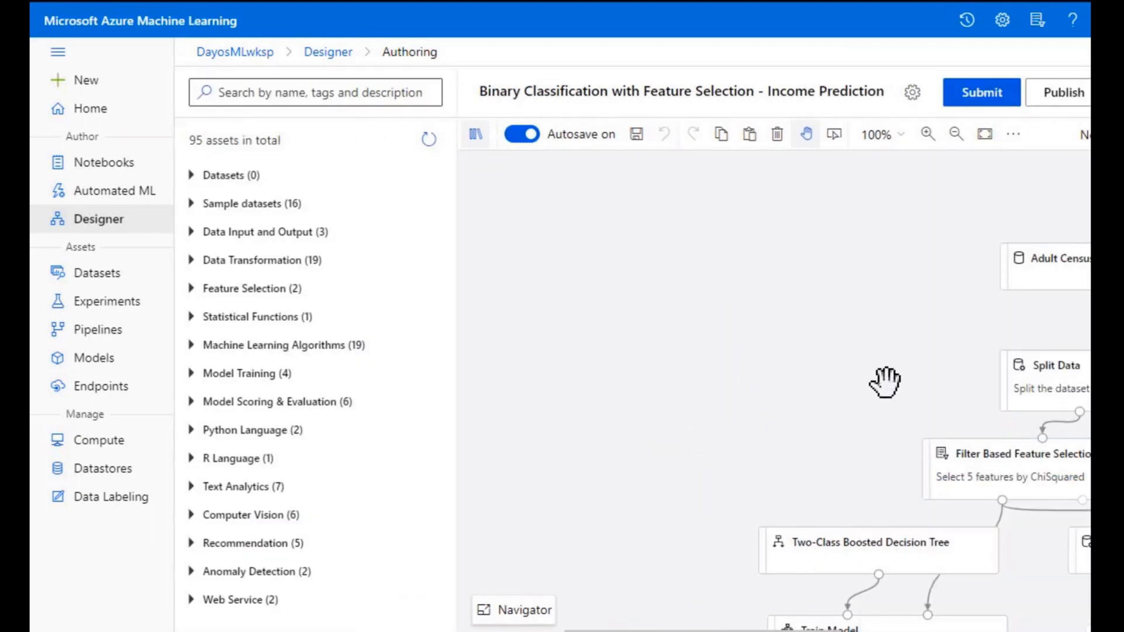
{"action": "left_click_drag", "start_coordinate": [885, 382], "coordinate": [626, 301]}
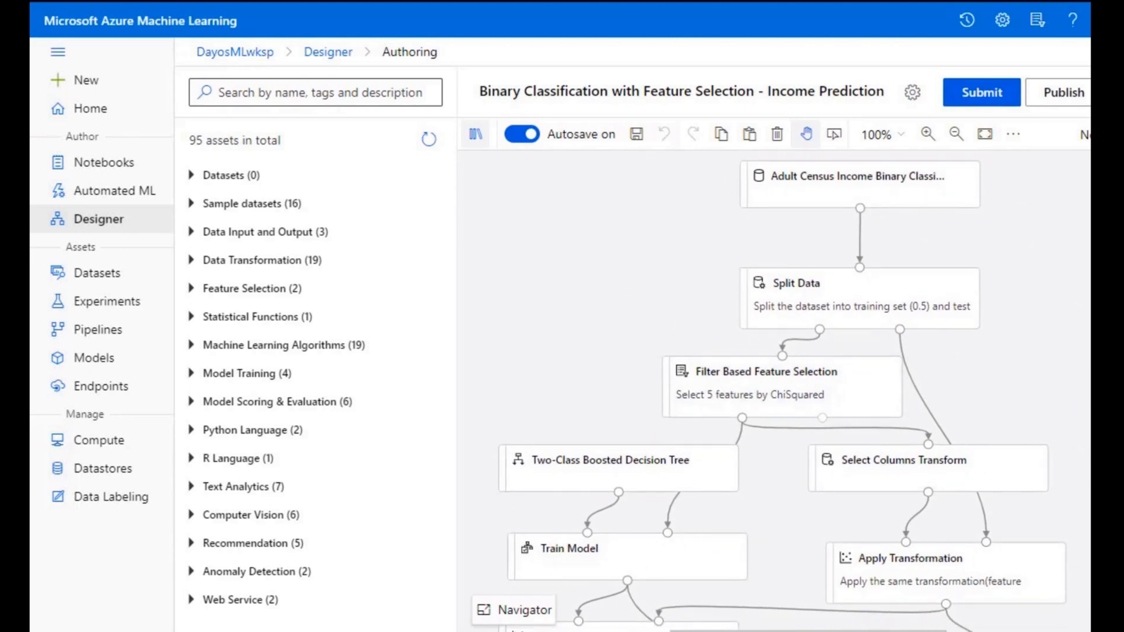
{"action": "scroll", "coordinate": [794, 391], "scroll_direction": "down", "scroll_amount": 5}
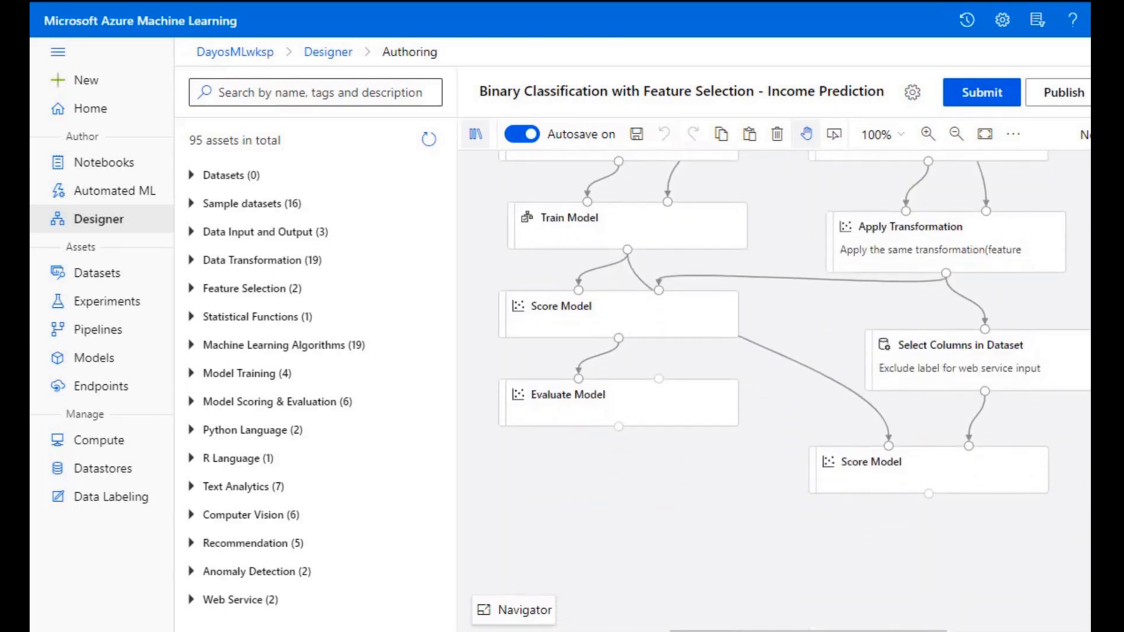
{"action": "scroll", "coordinate": [794, 390], "scroll_direction": "up", "scroll_amount": 7}
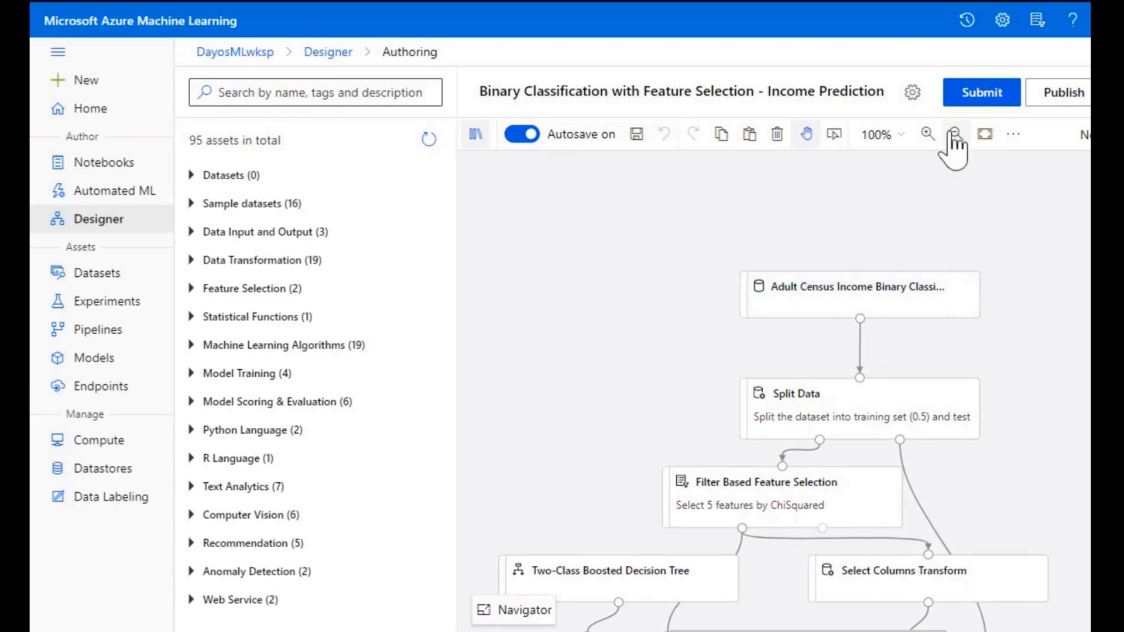
Step: Create a new compute target named dayostrainclust with the predefined configuration from the pipeline's settings, and save the compute target setup
{"action": "left_click", "coordinate": [912, 92]}
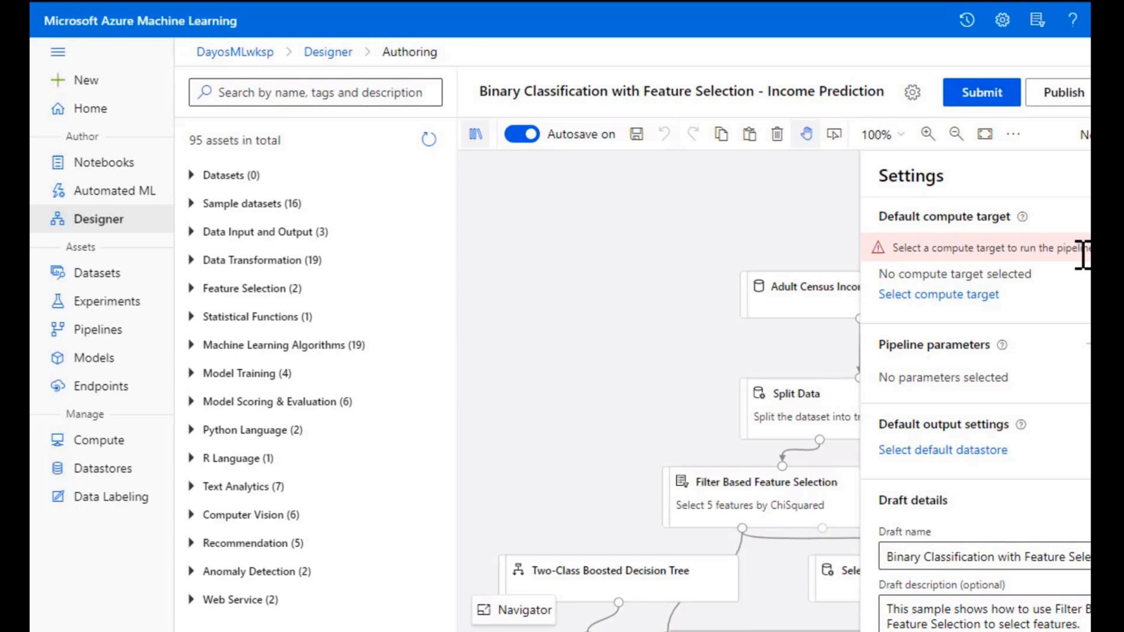
{"action": "left_click", "coordinate": [991, 298]}
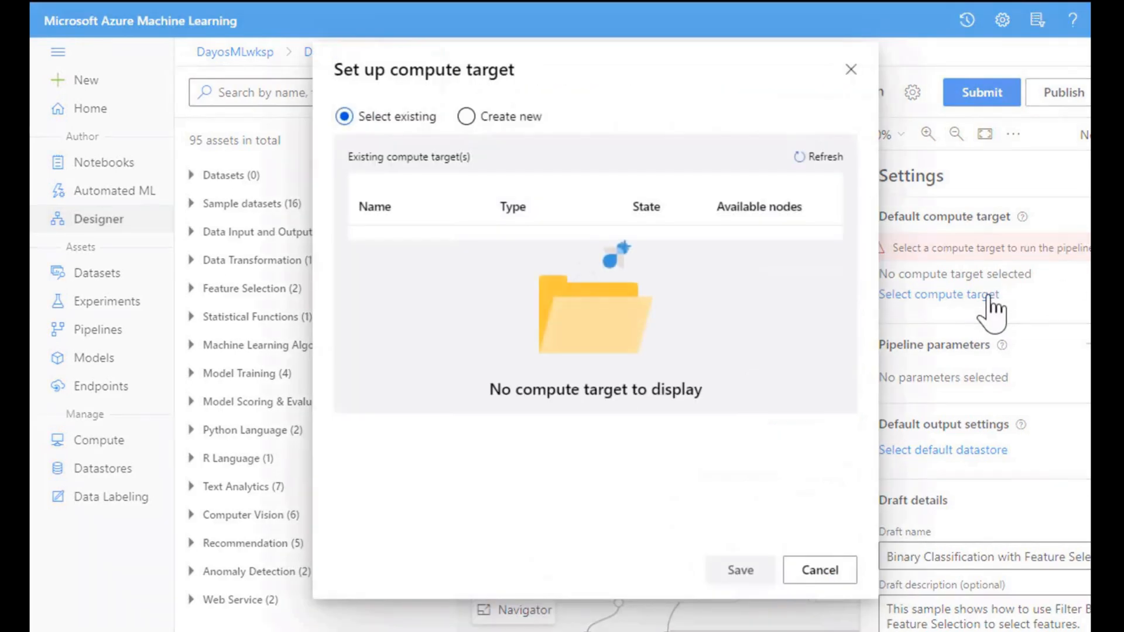
{"action": "left_click", "coordinate": [466, 117]}
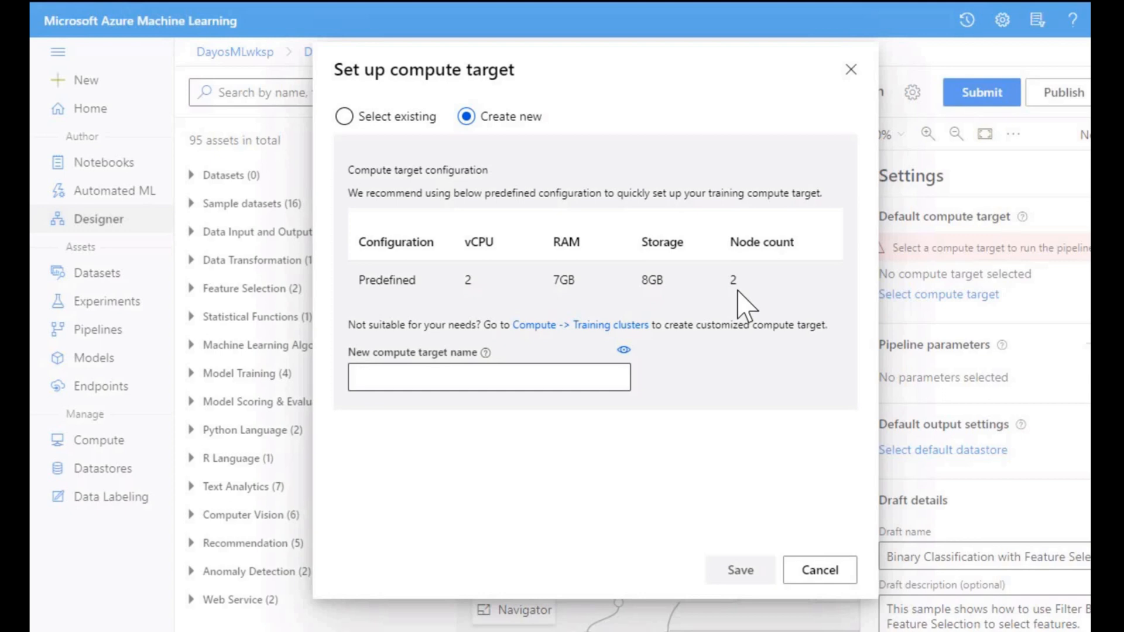
{"action": "left_click", "coordinate": [597, 374]}
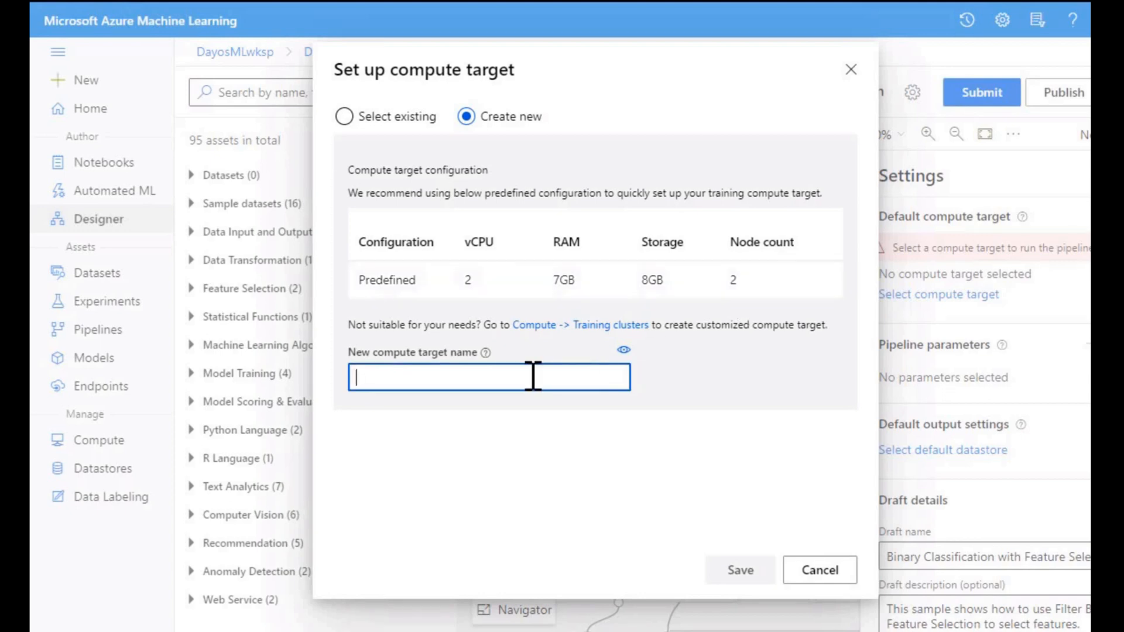
{"action": "type", "text": "day"}
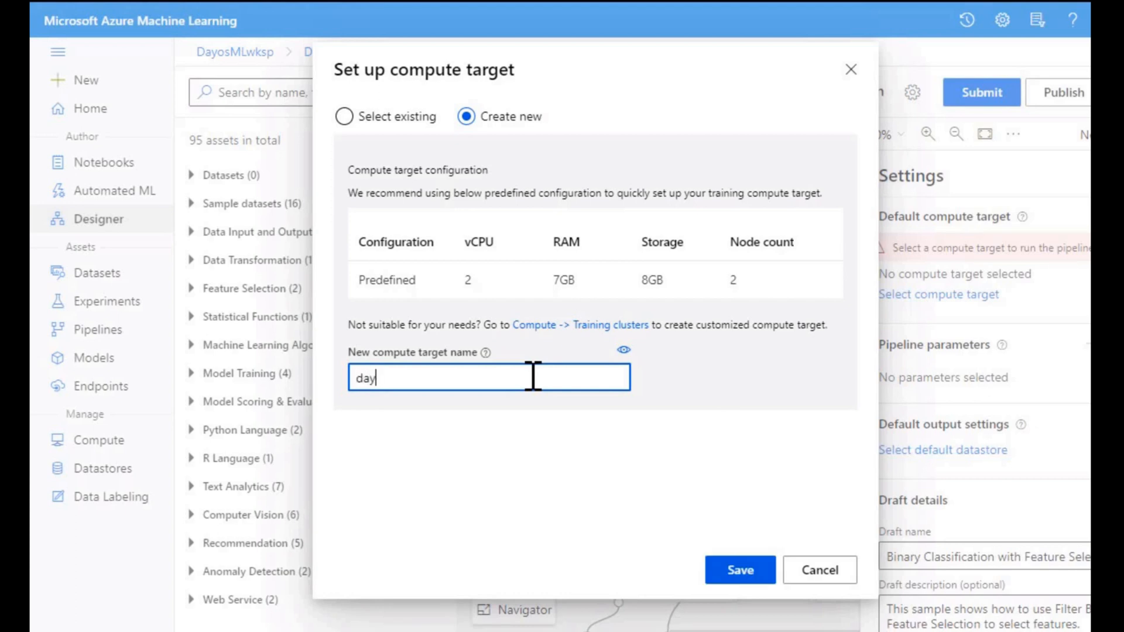
{"action": "type", "text": "ostrainclust"}
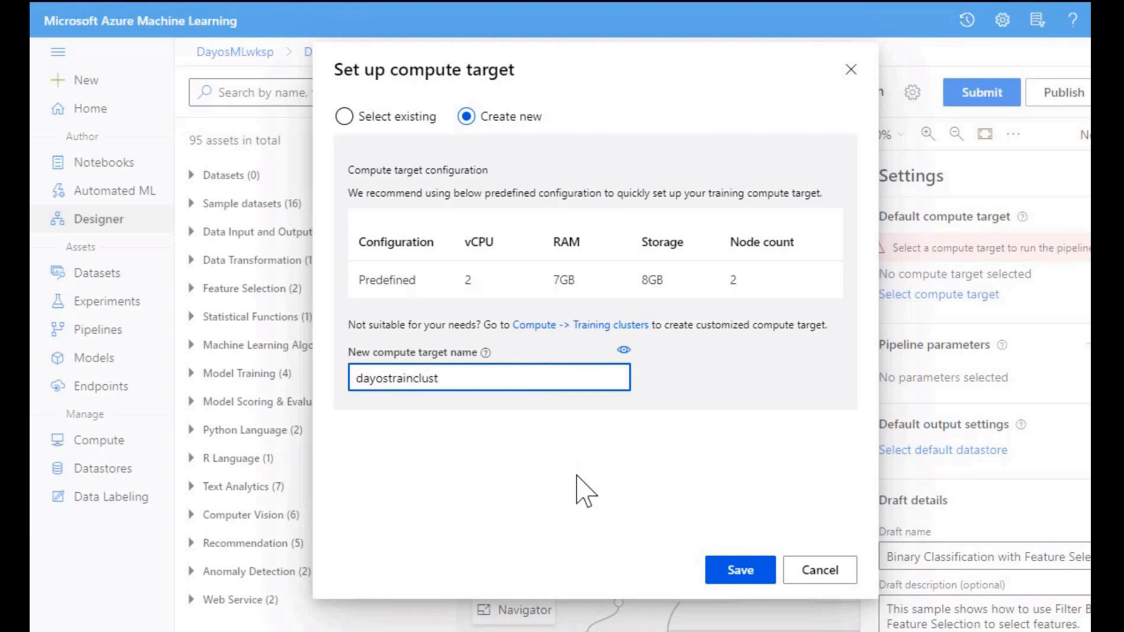
{"action": "left_click", "coordinate": [589, 502]}
{"action": "left_click", "coordinate": [733, 571]}
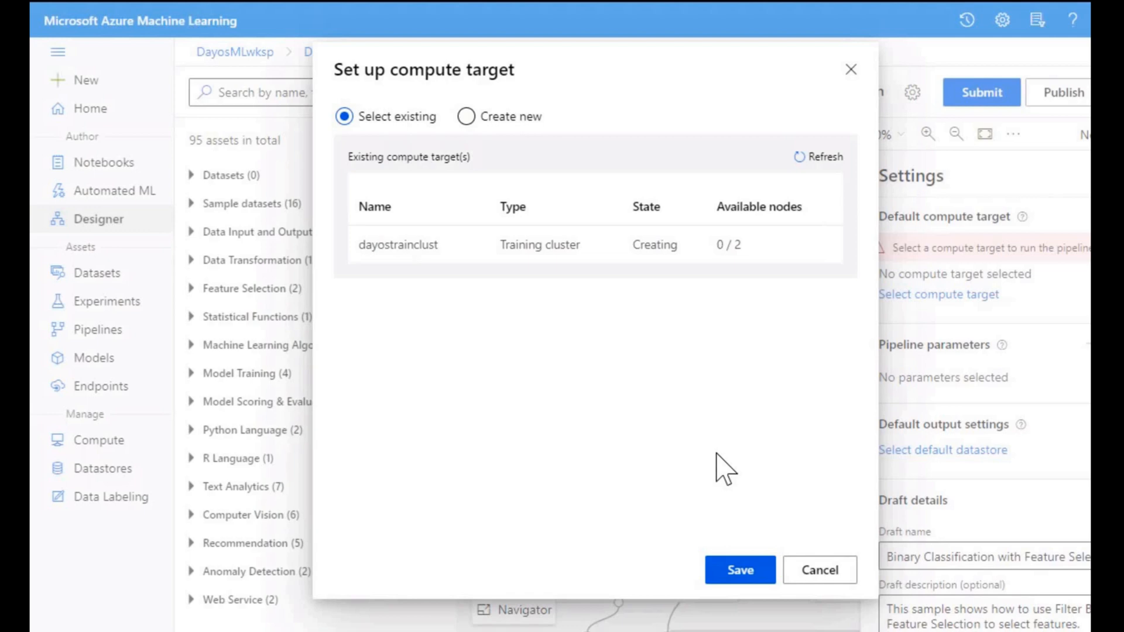
{"action": "left_click", "coordinate": [747, 573]}
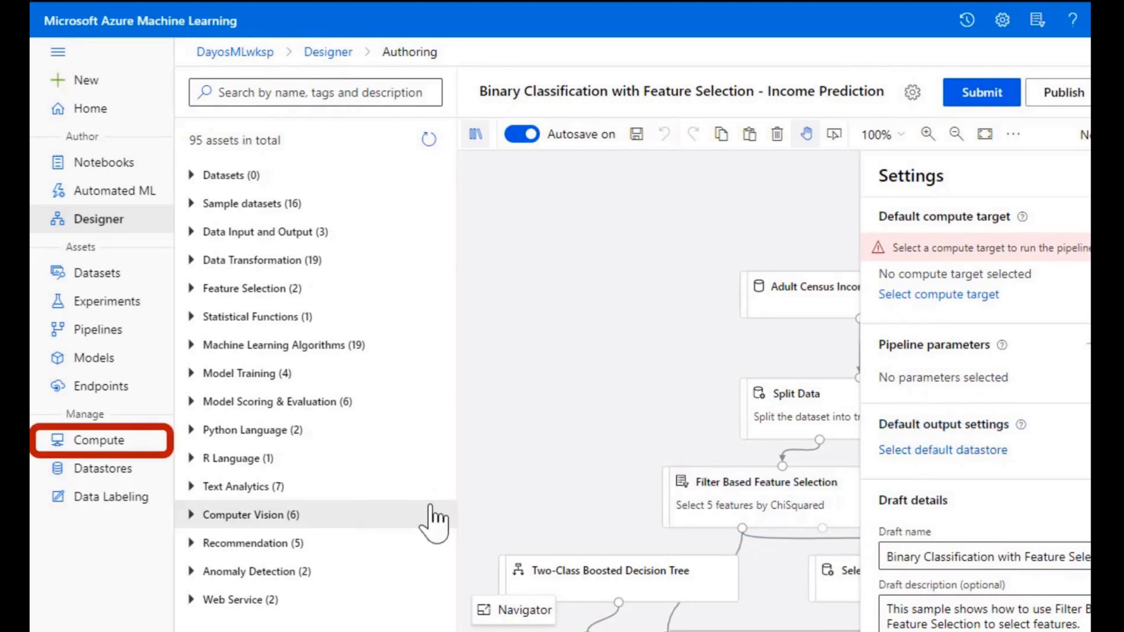
Step: Open the dayostrainclust compute cluster's details and start editing its configuration
{"action": "left_click", "coordinate": [122, 444]}
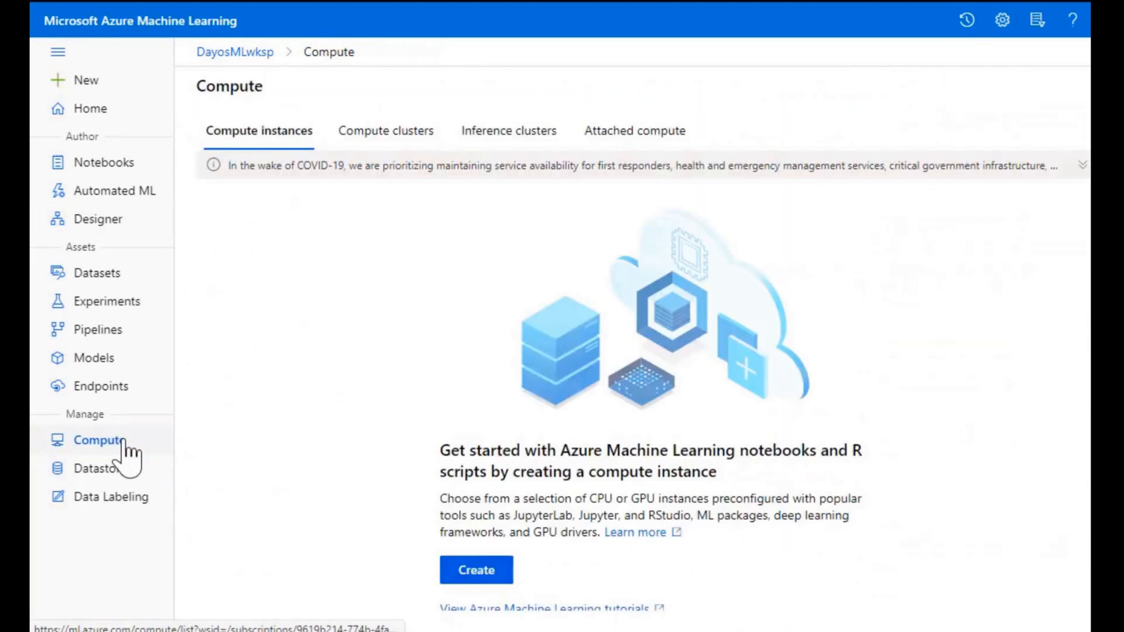
{"action": "left_click", "coordinate": [404, 144]}
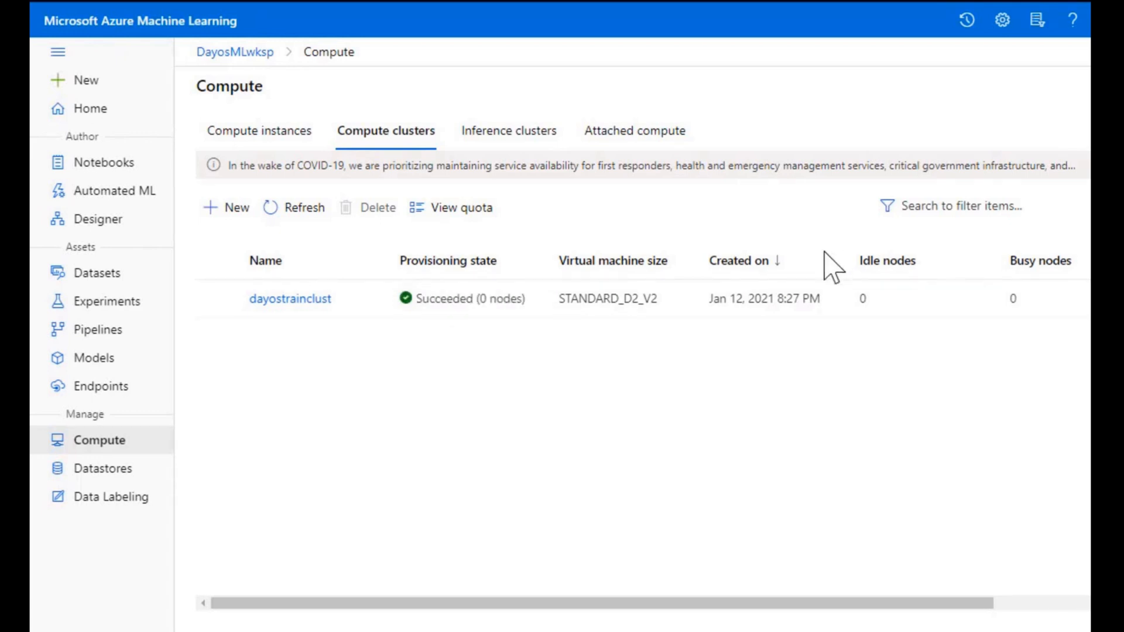
{"action": "left_click", "coordinate": [308, 299]}
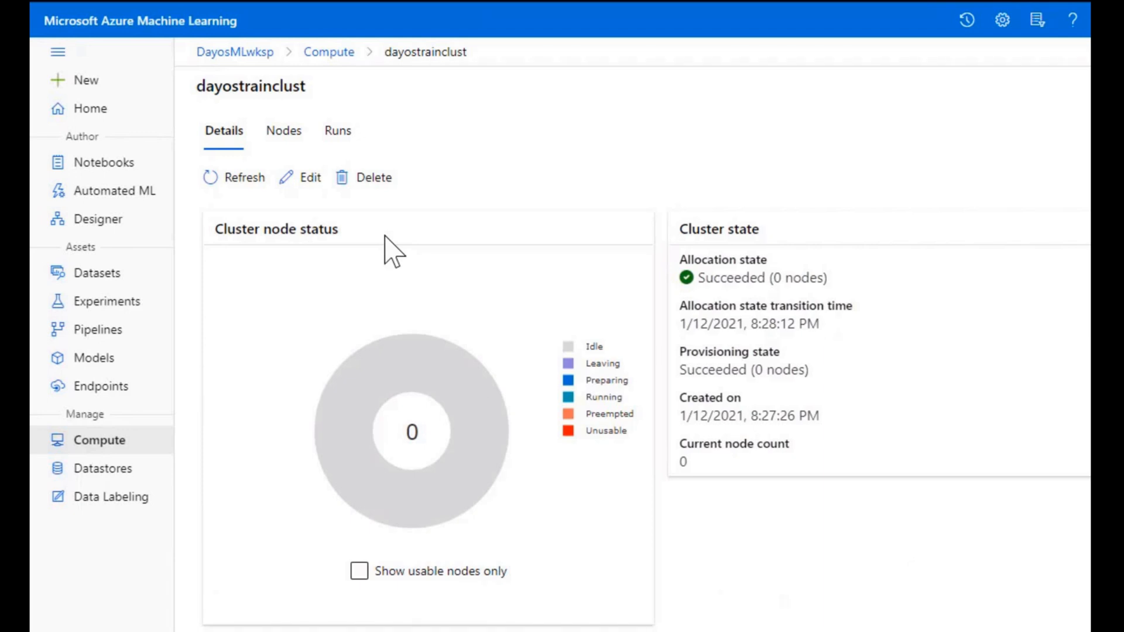
{"action": "left_click", "coordinate": [303, 186]}
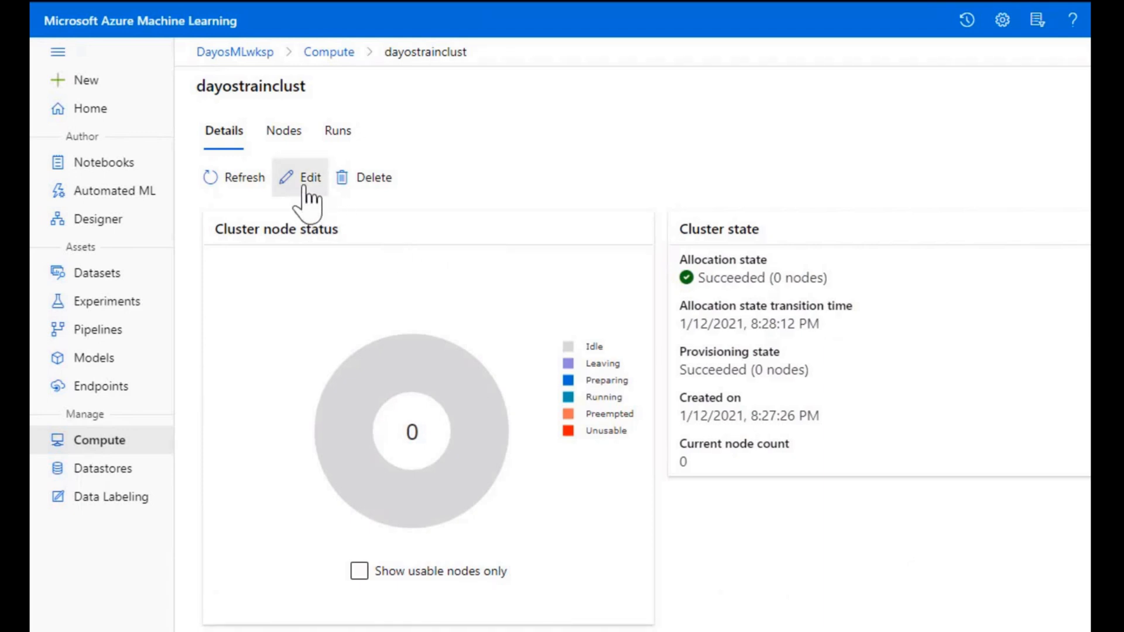